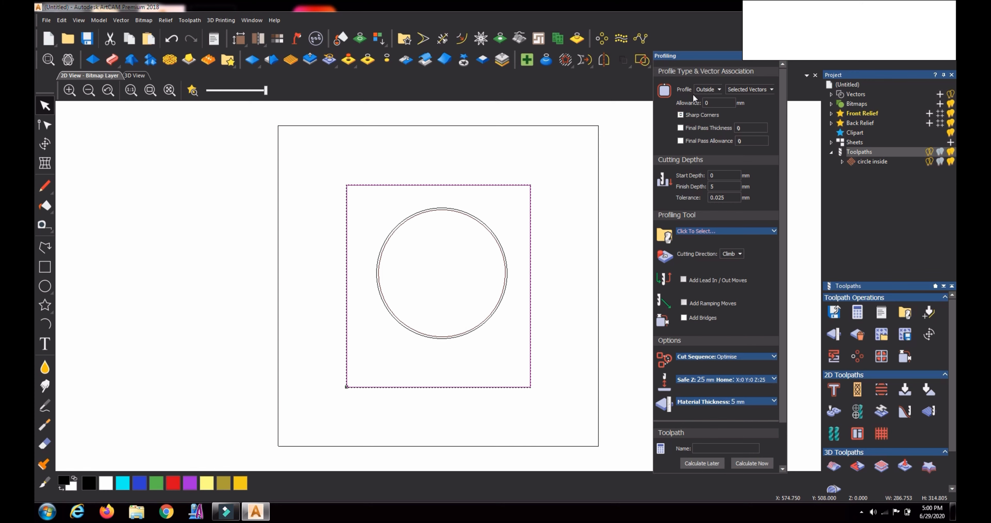
# - Configure the selected rectangle's profile as Outside with a 5 mm finish depth and the aluminum End Mill 6 mm
pyautogui.click(716, 92)
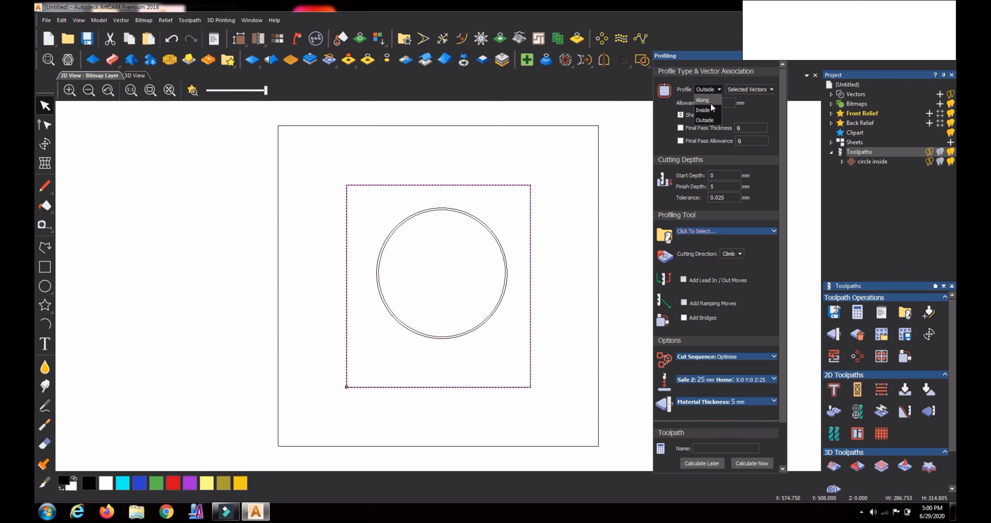
pyautogui.click(709, 120)
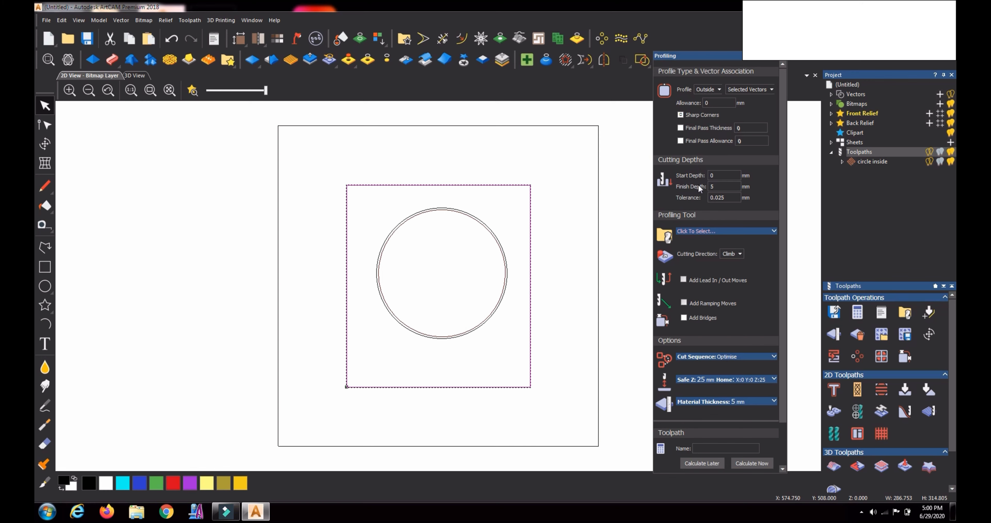
pyautogui.click(714, 188)
pyautogui.click(739, 230)
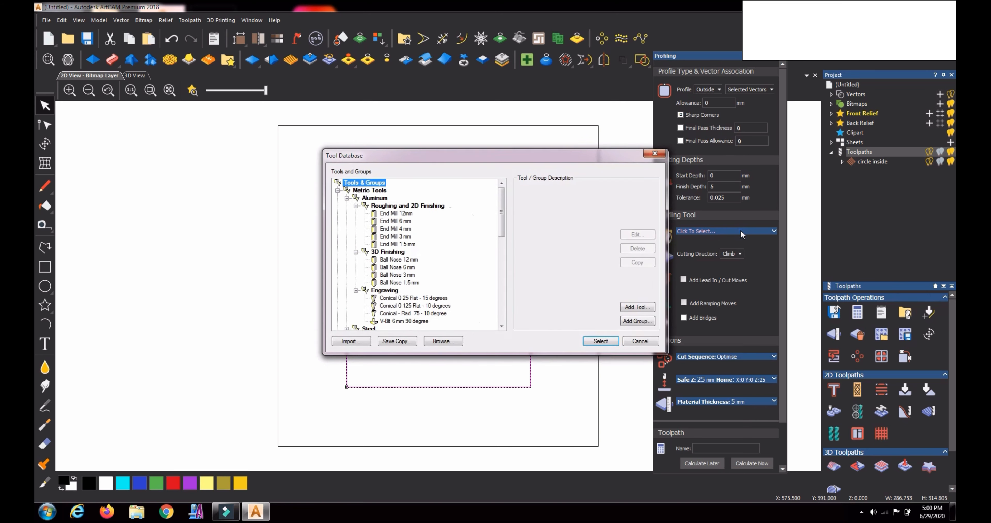
pyautogui.click(395, 224)
pyautogui.click(606, 341)
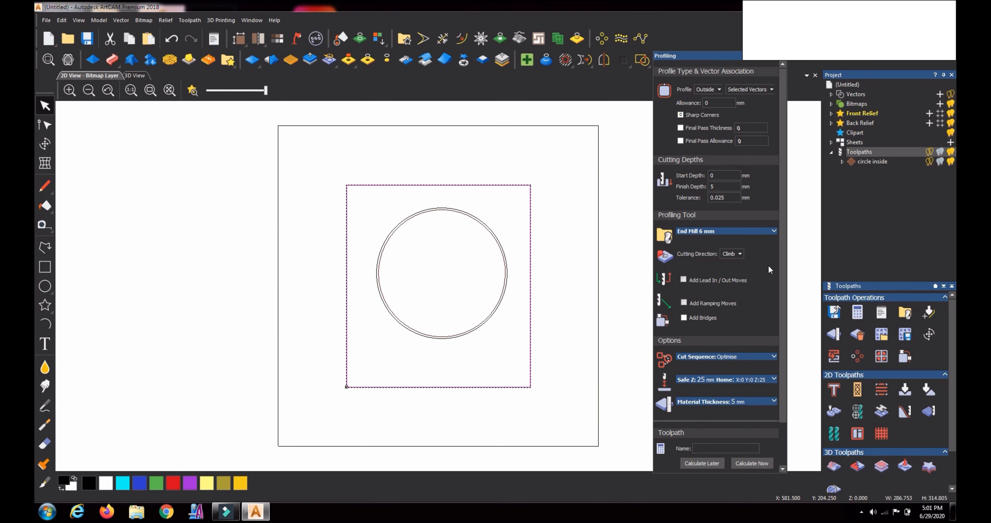
# - Review the profile's material setup and accept a 5 mm thickness with Z zero at the top of the block
pyautogui.scroll(-2, 770, 269)
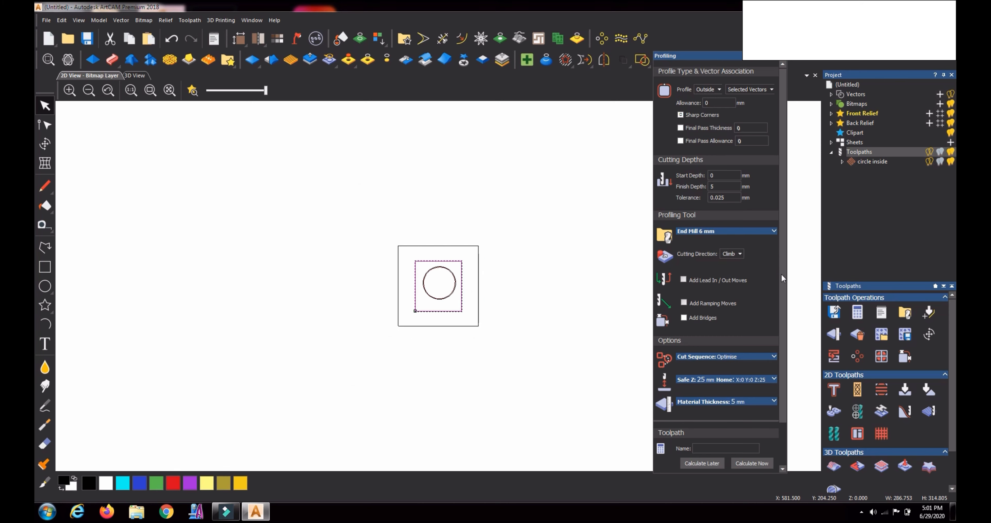
pyautogui.scroll(1, 500, 283)
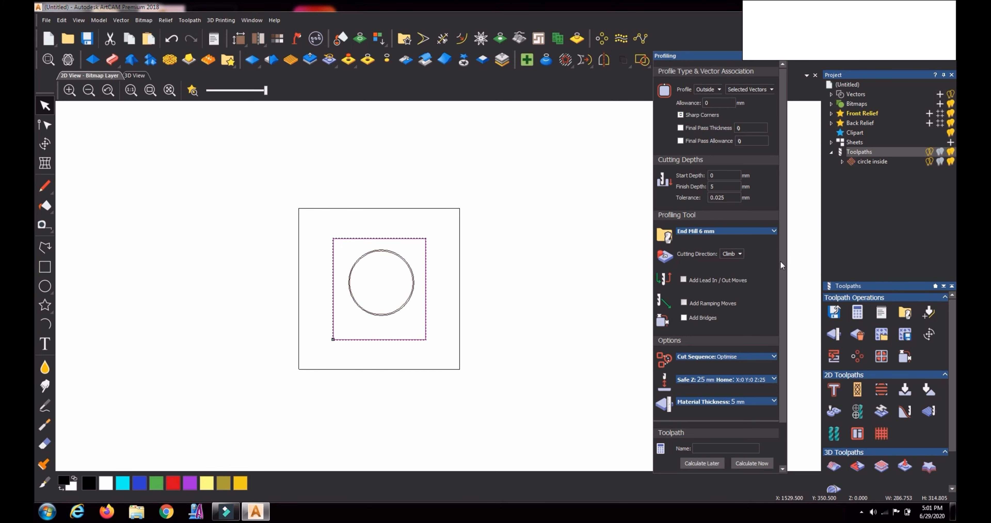
pyautogui.scroll(-2, 781, 264)
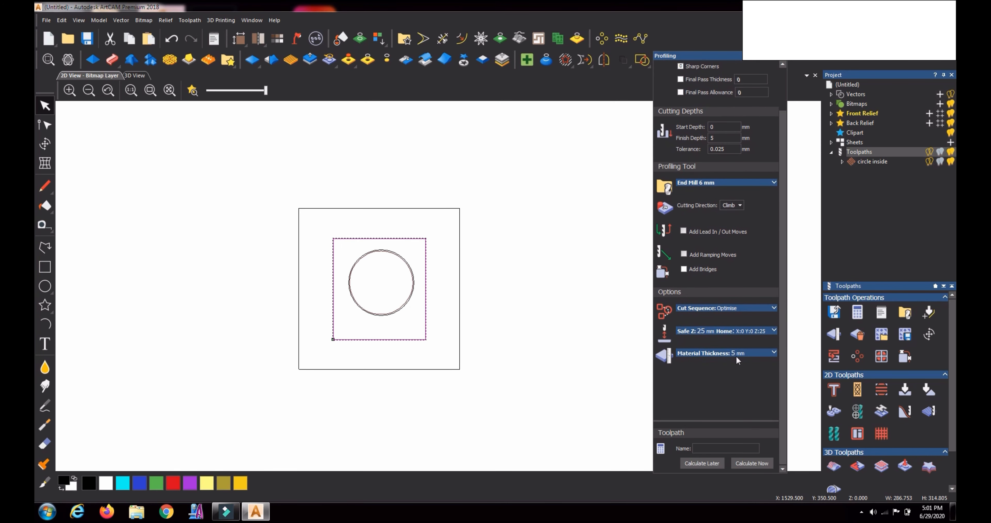
pyautogui.click(754, 353)
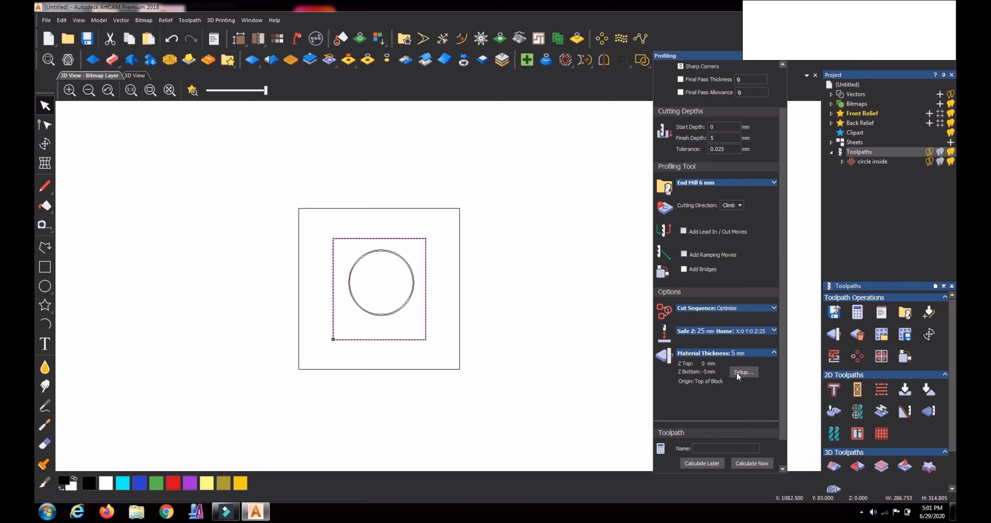
pyautogui.click(737, 372)
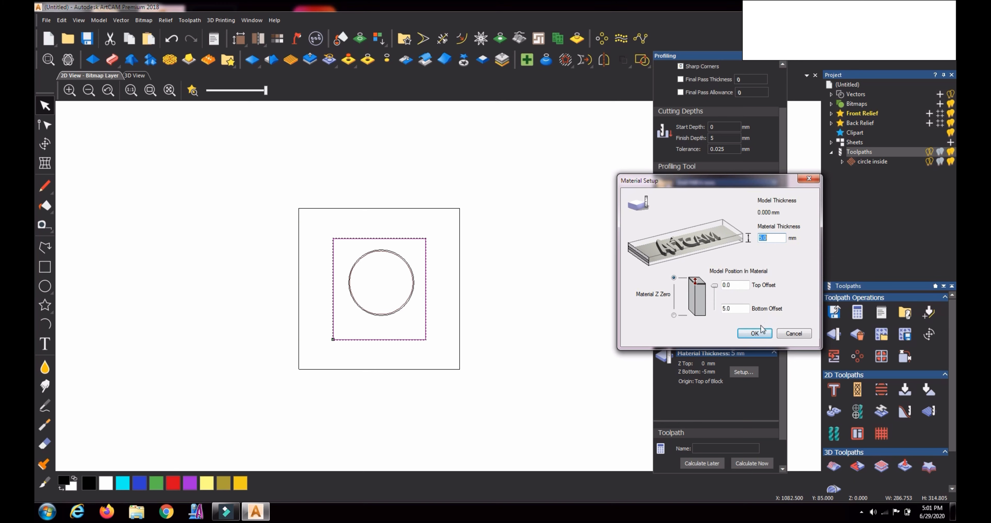
pyautogui.click(756, 333)
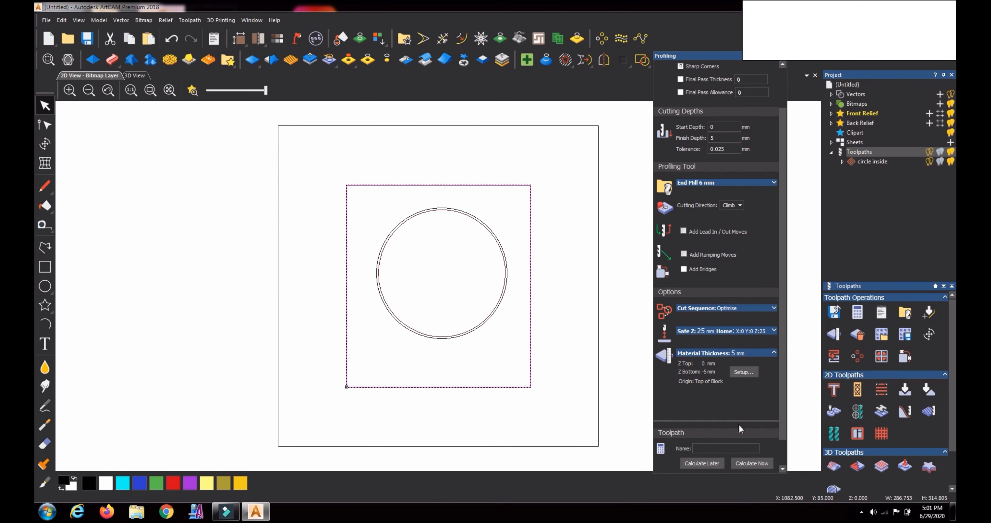
# - Name the rectangle's toolpath "rect outside" and calculate it
pyautogui.click(701, 448)
pyautogui.write('de')
pyautogui.click(744, 458)
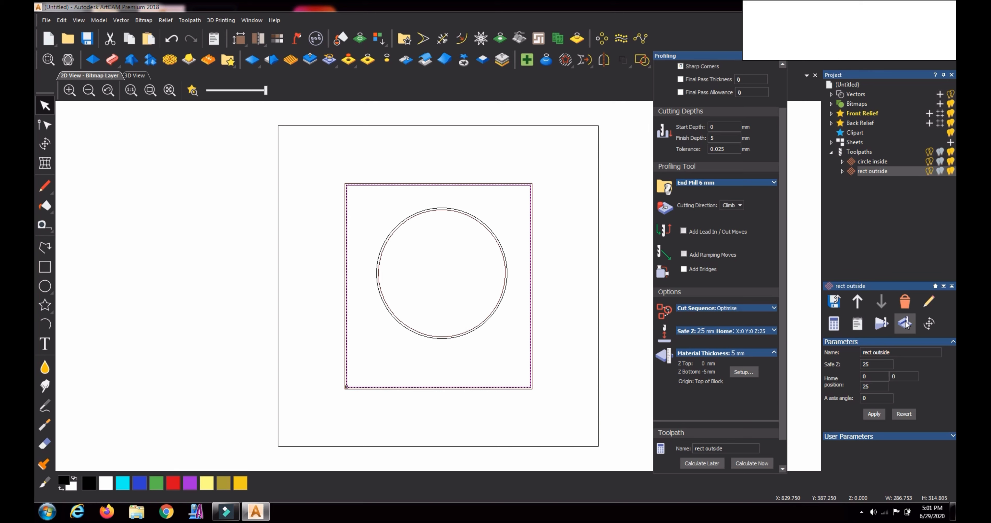
# - Simulate the rect outside toolpath on the whole model at Fast resolution and inspect the cut in 3D
pyautogui.click(882, 324)
pyautogui.moveTo(498, 159); pyautogui.dragTo(254, 160)
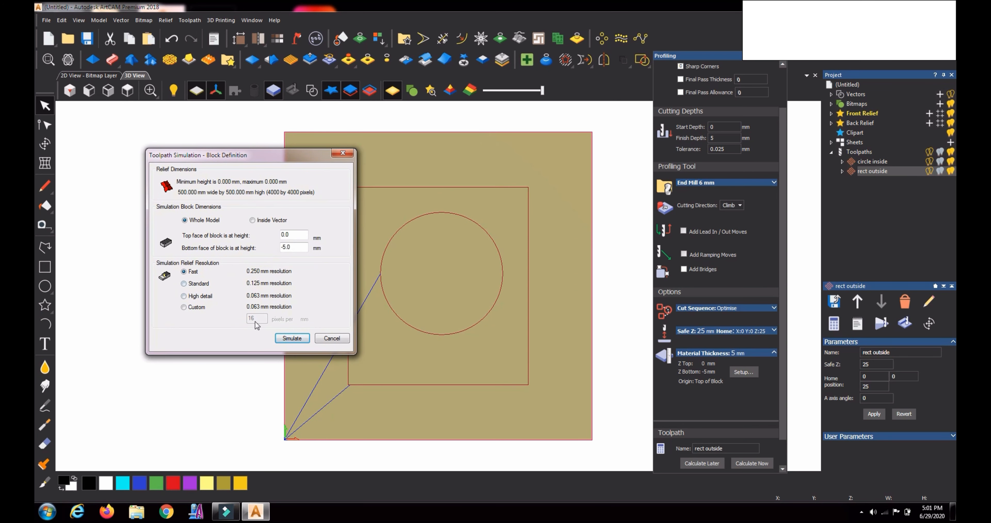
pyautogui.click(297, 339)
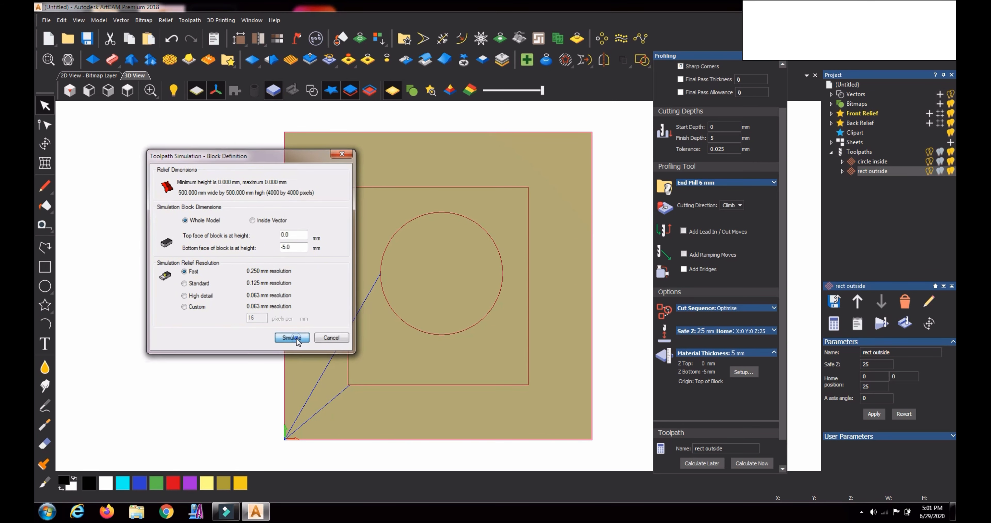
pyautogui.click(146, 169)
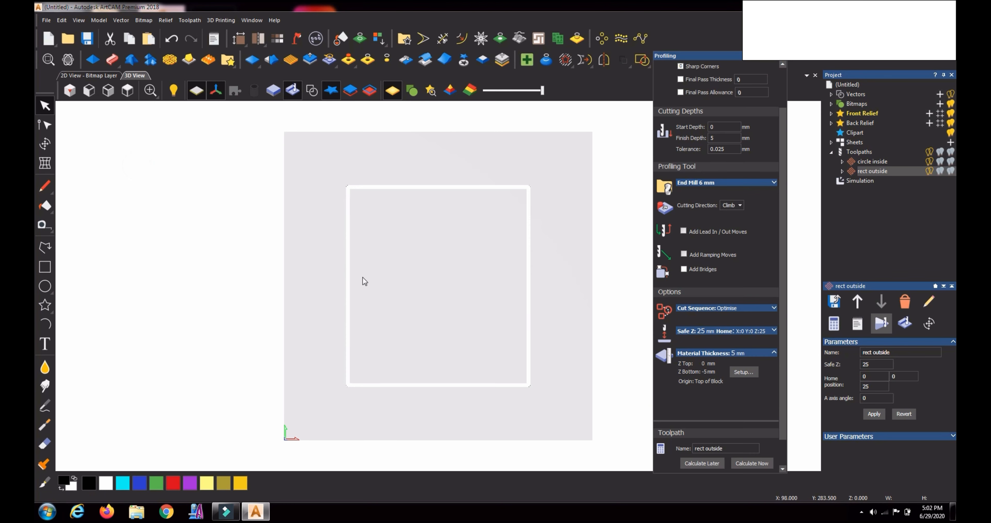
pyautogui.moveTo(424, 309); pyautogui.dragTo(389, 289)
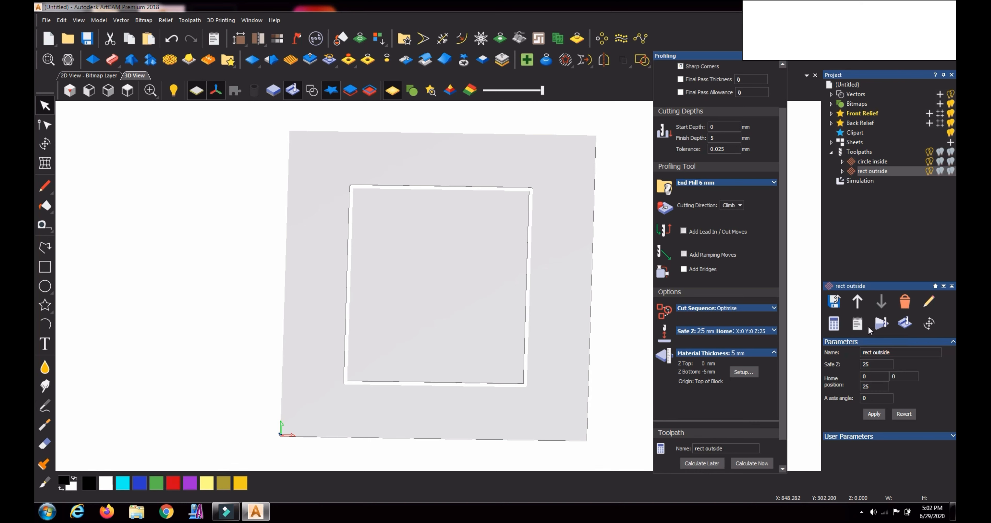
# - Simulate the circle inside toolpath on the same block and inspect both cuts in 3D
pyautogui.click(867, 161)
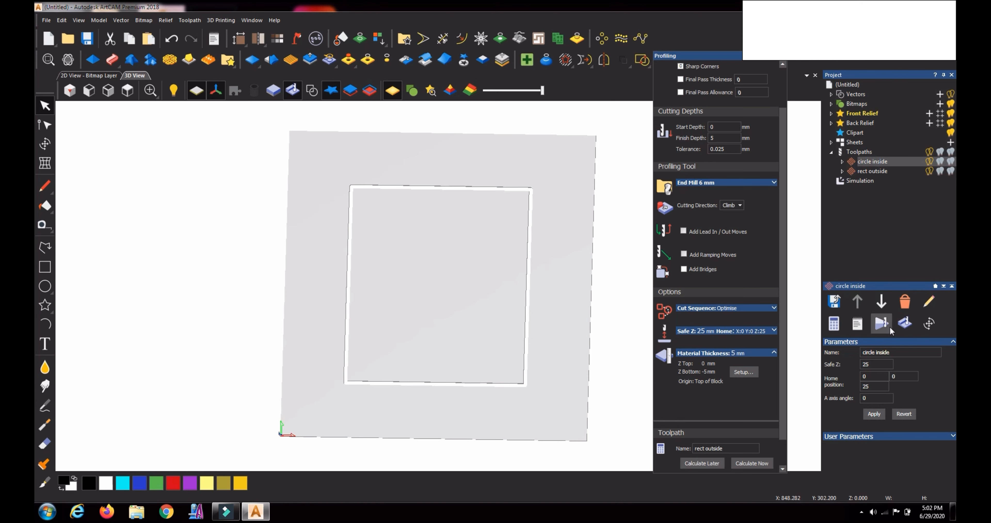
pyautogui.click(904, 324)
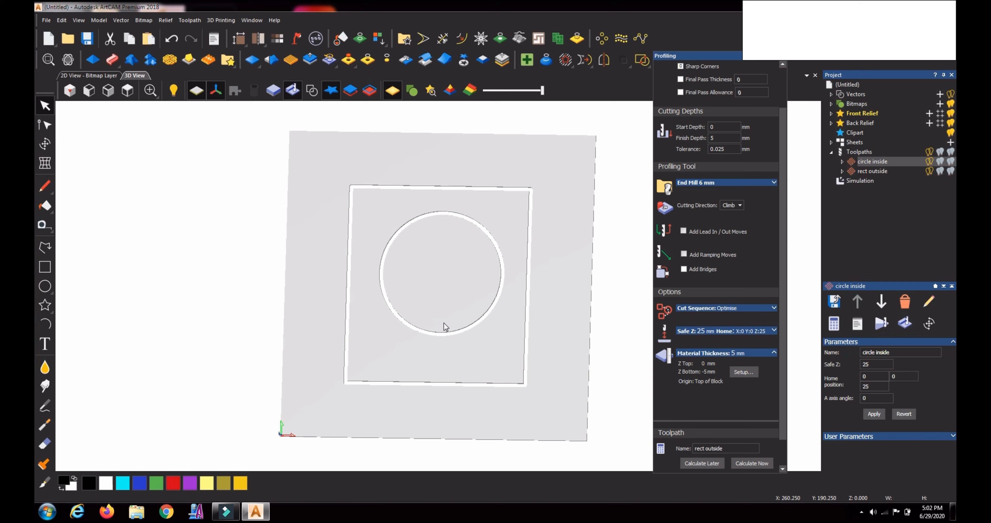
pyautogui.moveTo(463, 273)
pyautogui.mouseDown()
pyautogui.moveTo(486, 256)
pyautogui.moveTo(476, 266)
pyautogui.mouseUp()
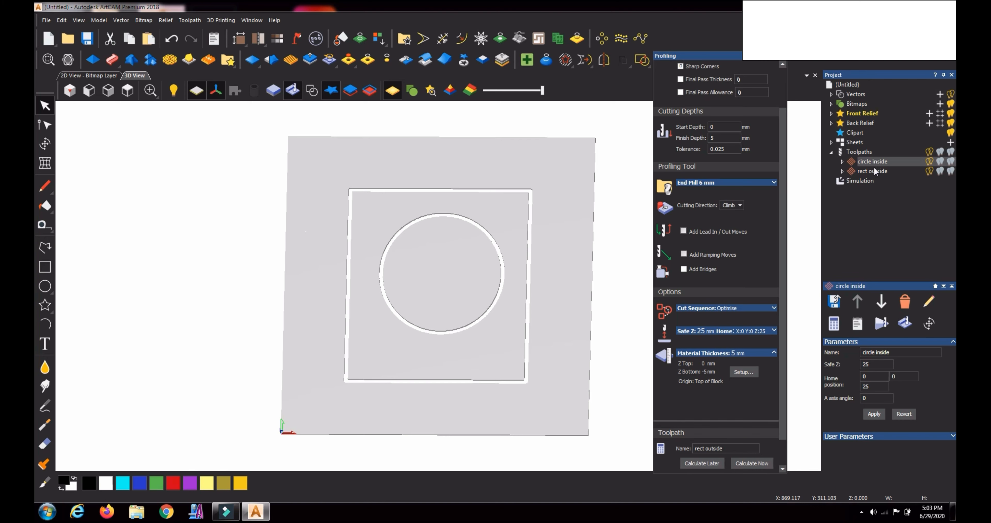
# - Delete the simulation and both the rect outside and circle inside toolpaths
pyautogui.click(857, 184)
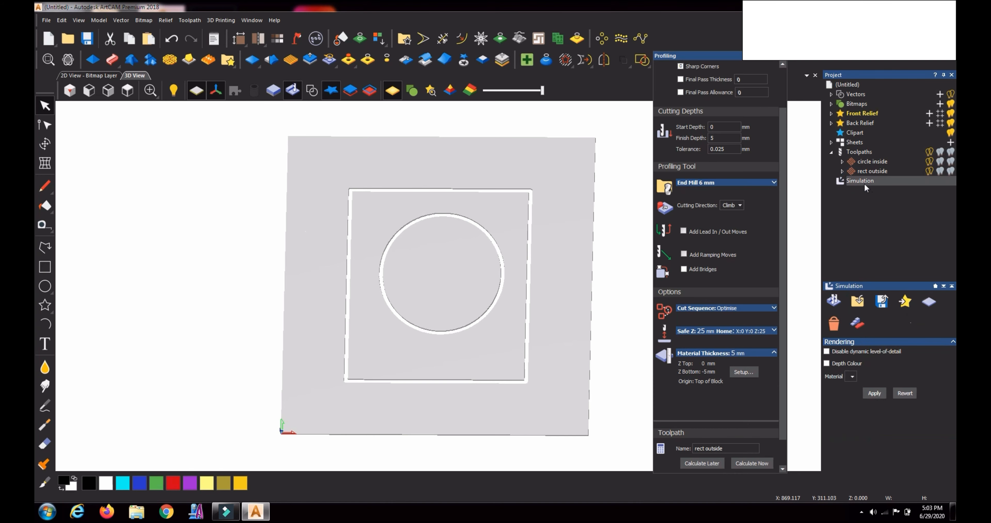
pyautogui.click(834, 325)
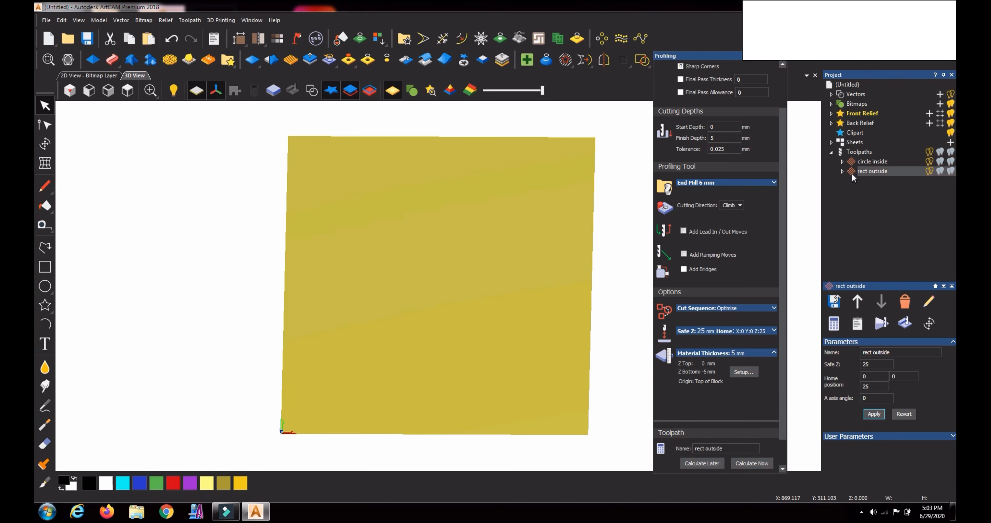
pyautogui.click(904, 303)
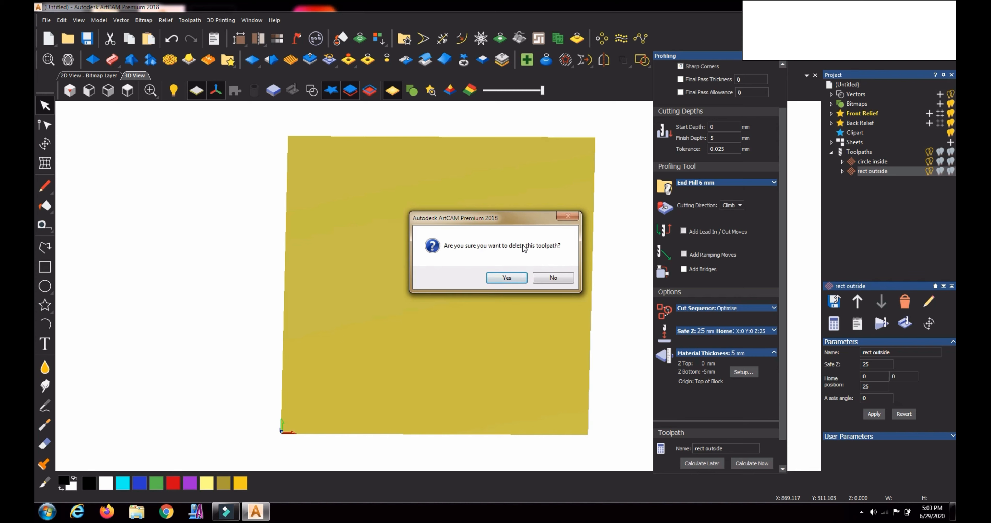
pyautogui.click(515, 277)
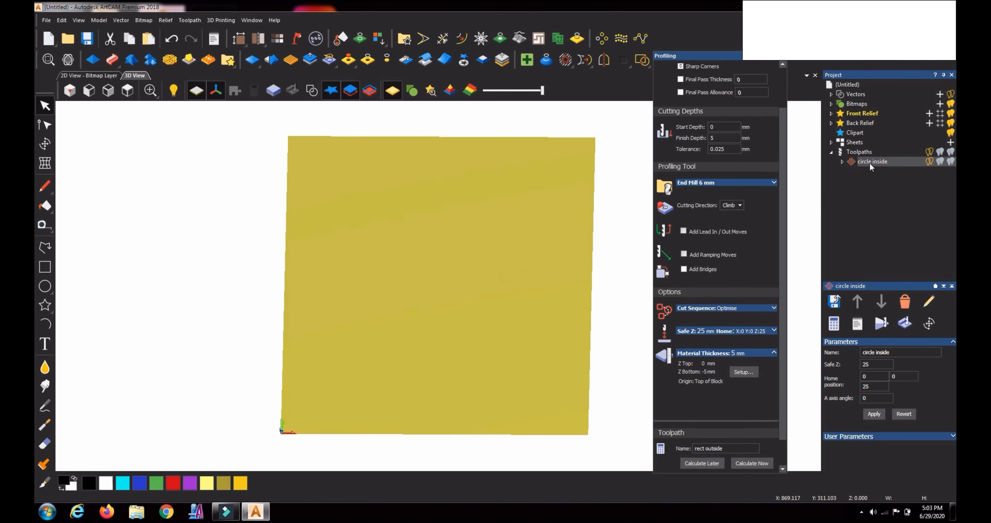
pyautogui.click(905, 302)
pyautogui.click(509, 277)
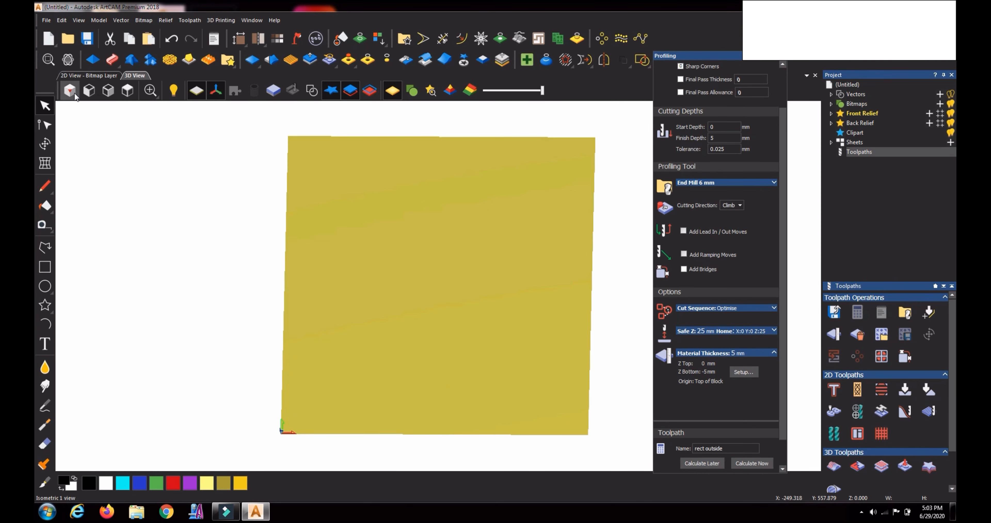
# - Calculate one outside profile toolpath named "cut" for the circle and the rectangle together in the 2D view
pyautogui.click(80, 76)
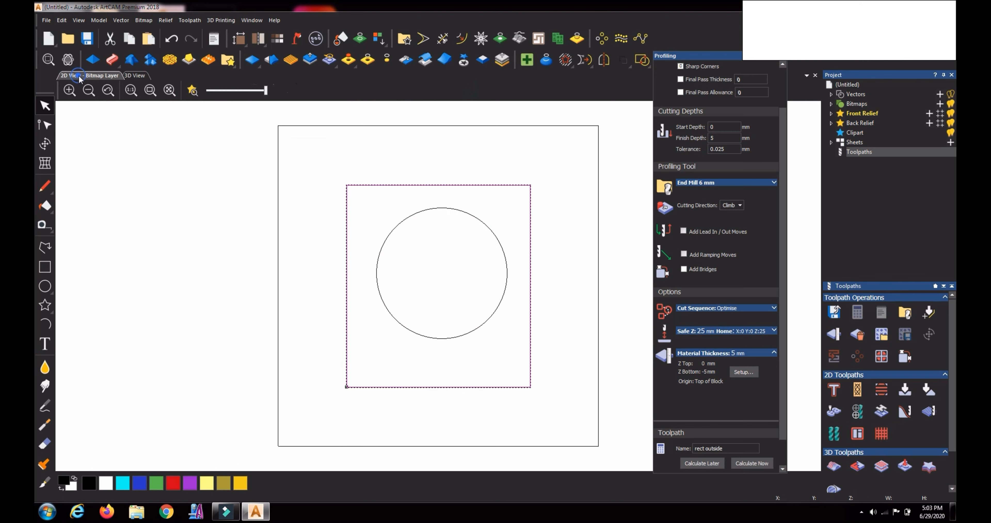
pyautogui.click(458, 158)
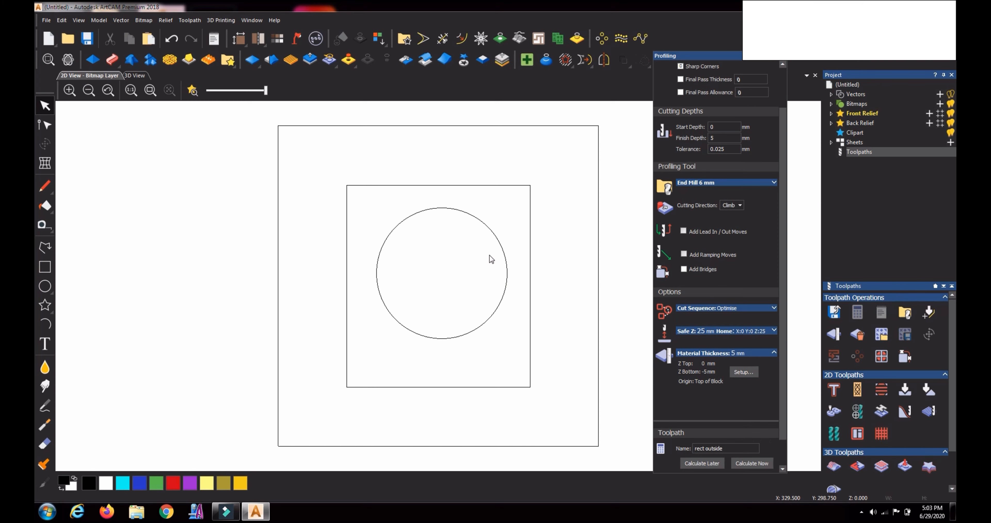
pyautogui.click(498, 238)
pyautogui.keyDown('shift'); pyautogui.click(531, 210); pyautogui.keyUp('shift')
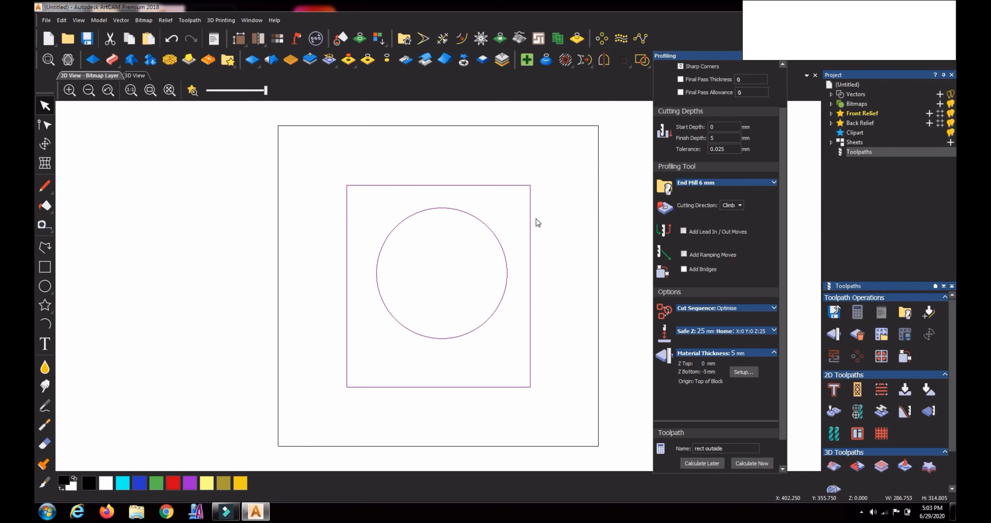
pyautogui.moveTo(782, 170); pyautogui.dragTo(786, 112)
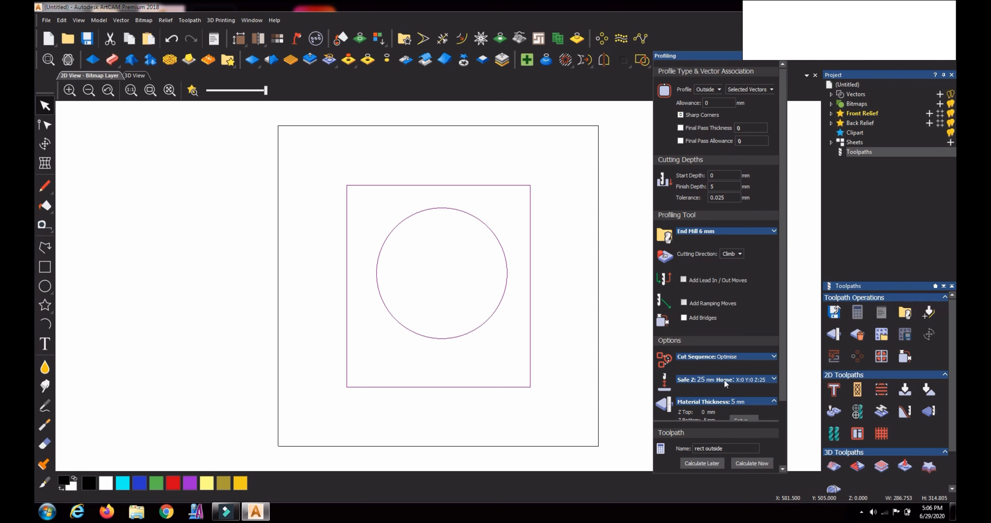
pyautogui.moveTo(781, 342); pyautogui.dragTo(787, 408)
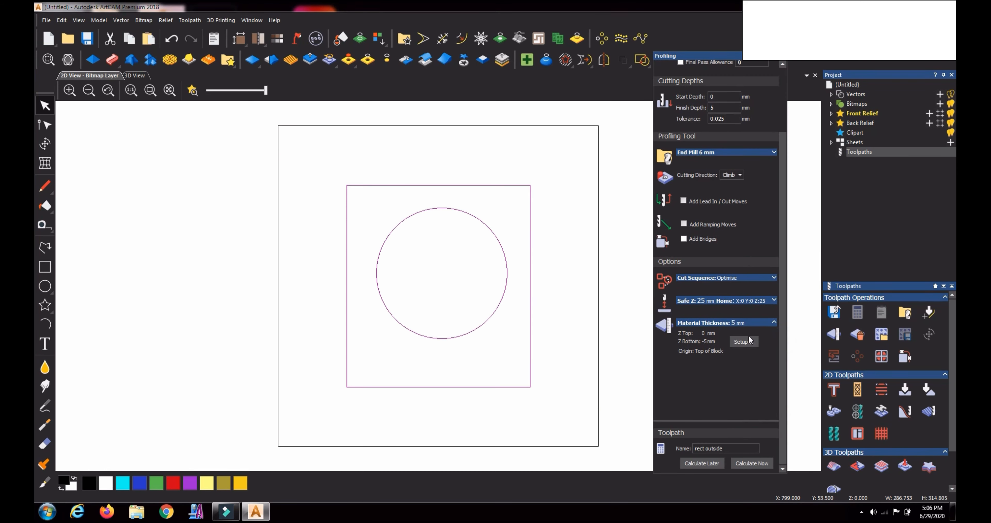
pyautogui.moveTo(731, 447); pyautogui.dragTo(656, 454)
pyautogui.write('cut')
pyautogui.click(751, 463)
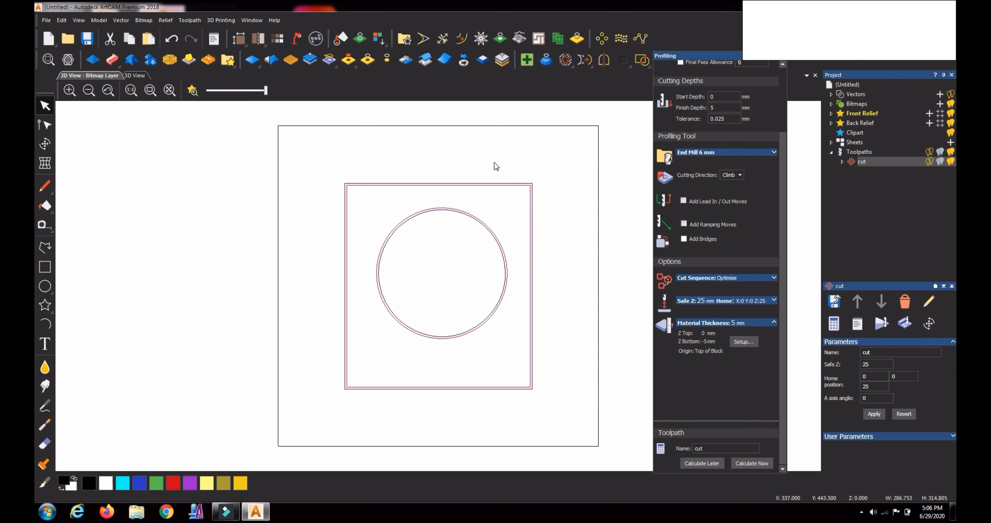
# - Simulate the cut toolpath and inspect the circle and rectangle cuts in 3D
pyautogui.click(904, 322)
pyautogui.click(546, 341)
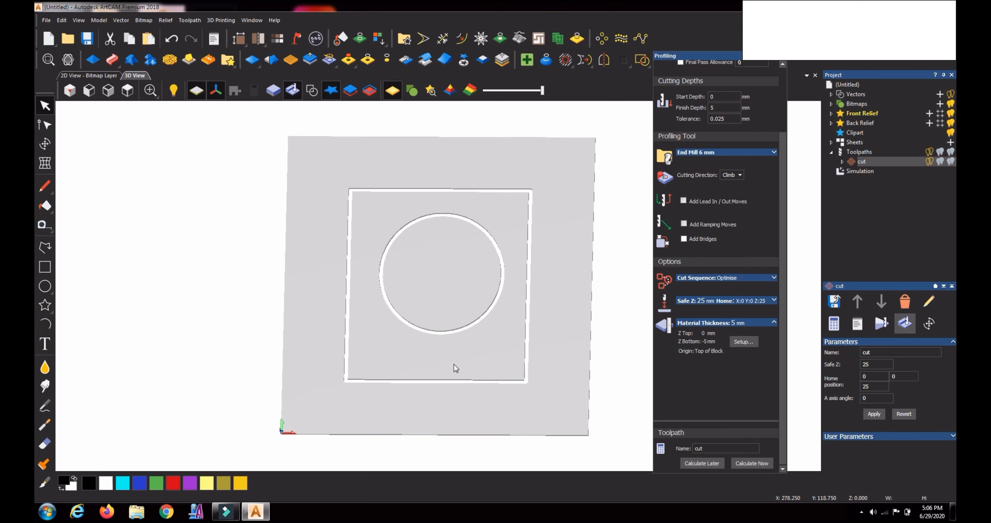
pyautogui.moveTo(468, 343); pyautogui.dragTo(468, 324)
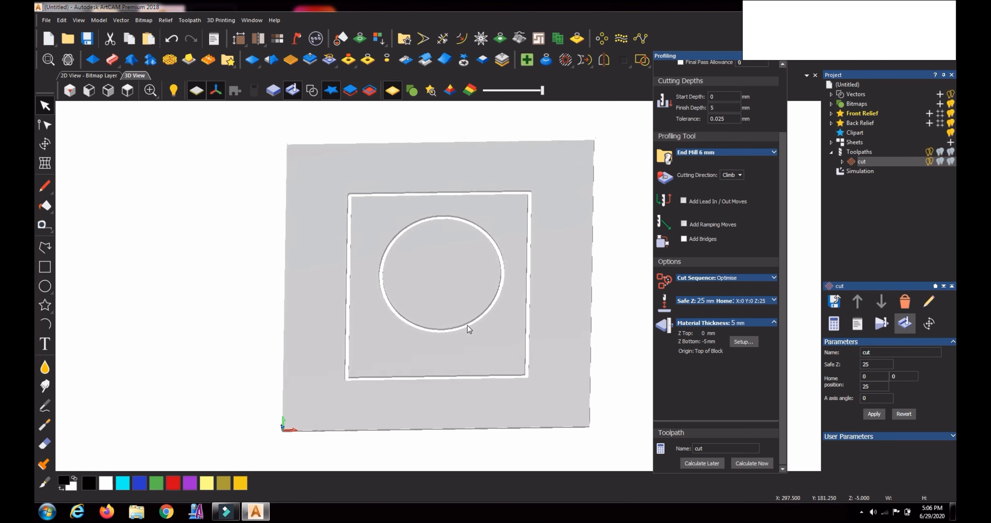
# - Save the cut toolpath to the Desktop as "cut" in the G-Code Arcs (mm) (*.tap) machine format and close the save dialog
pyautogui.click(834, 304)
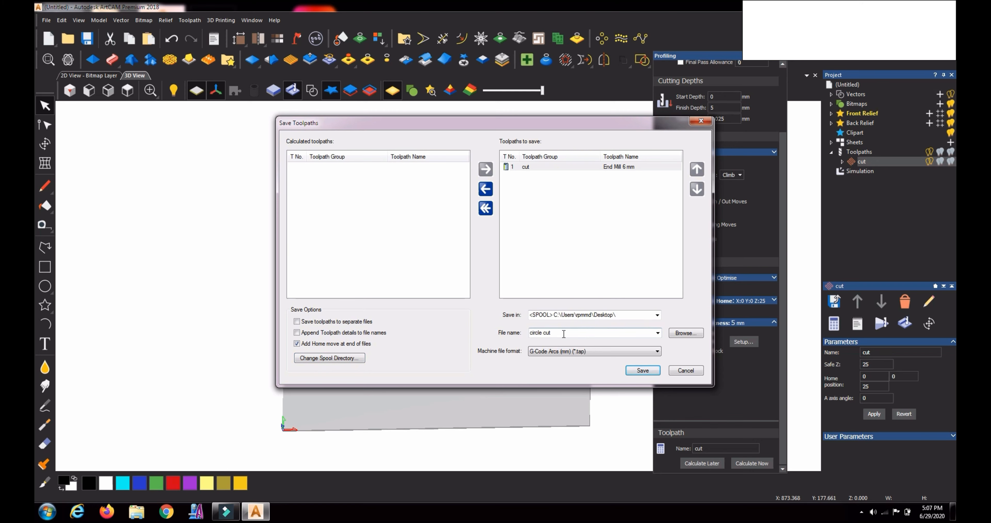
pyautogui.doubleClick(554, 333)
pyautogui.write('c')
pyautogui.click(577, 351)
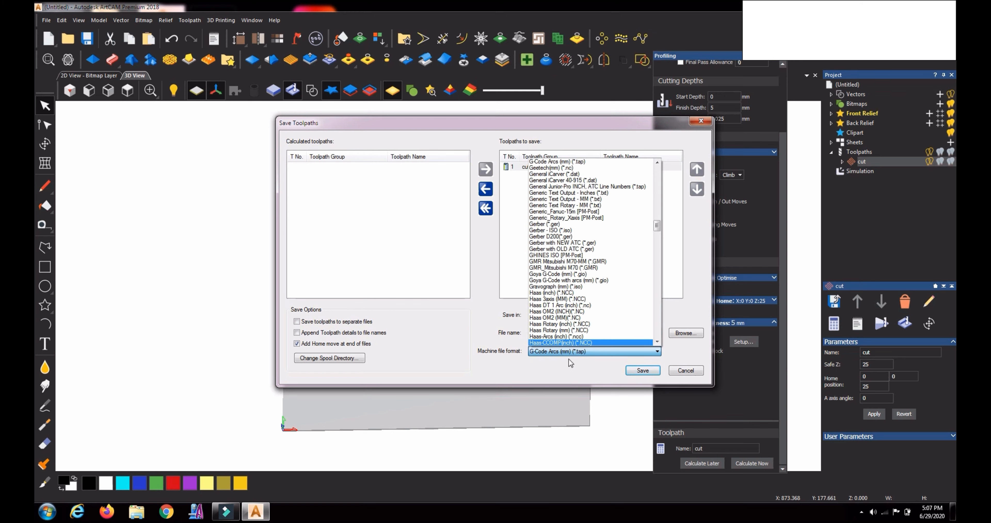
pyautogui.click(602, 369)
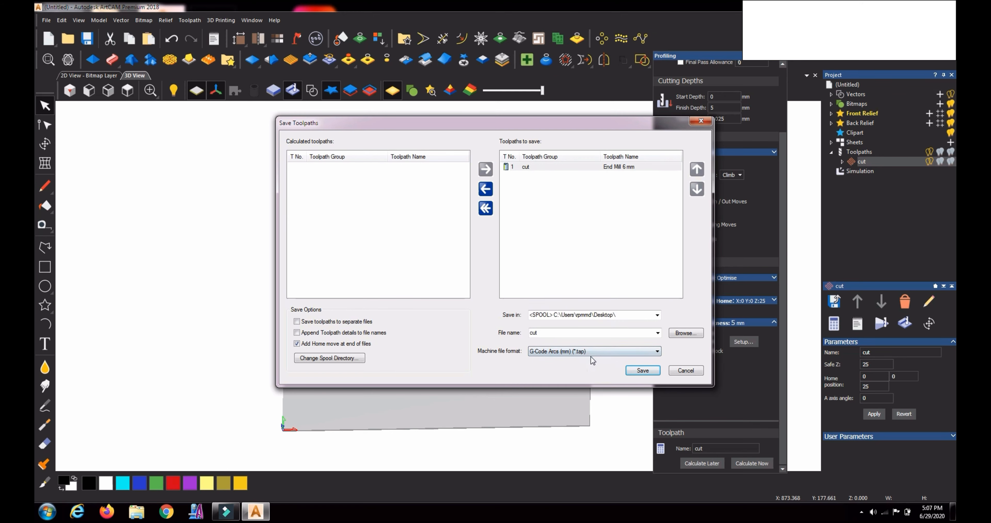
pyautogui.click(592, 352)
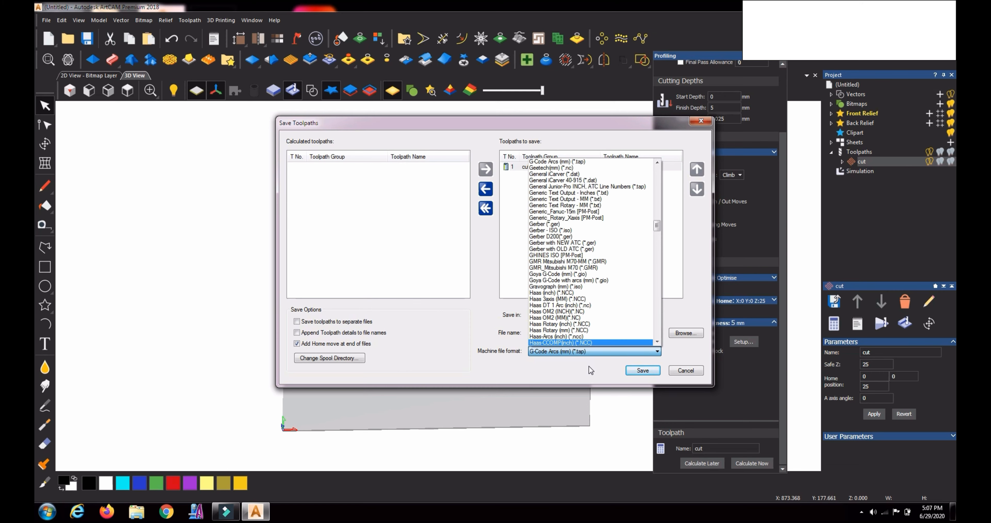
pyautogui.click(601, 363)
pyautogui.click(630, 371)
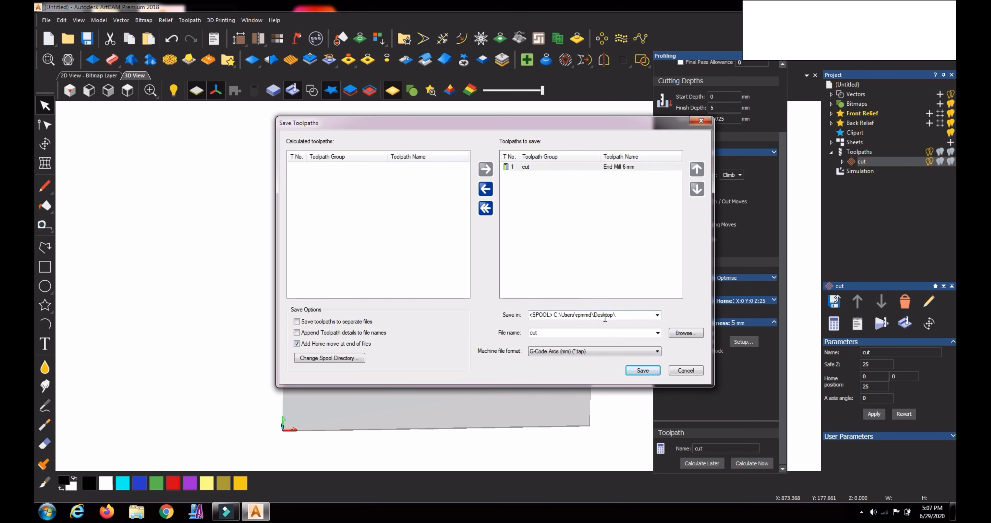
pyautogui.click(685, 371)
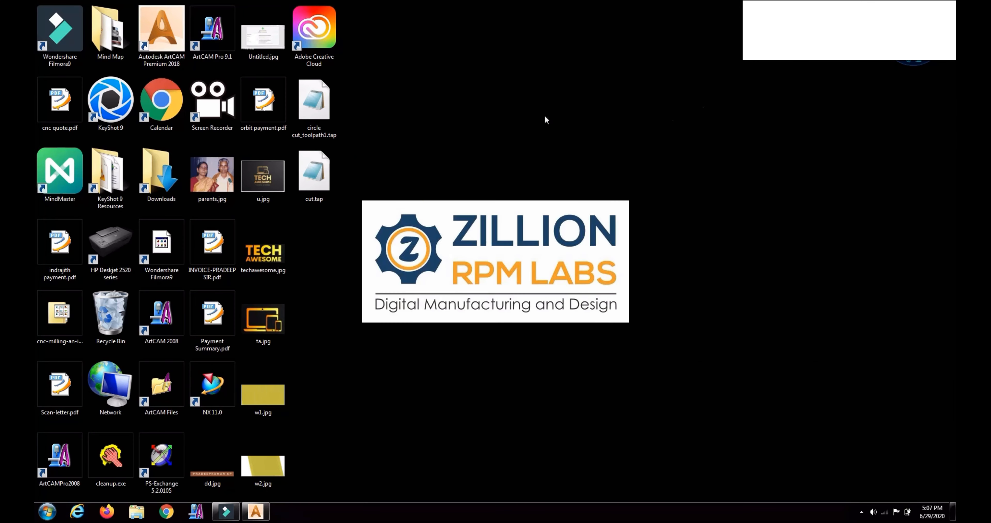
# - Open cut.tap from the desktop in Notepad to examine its G-code, and minimise the file window
pyautogui.click(327, 182)
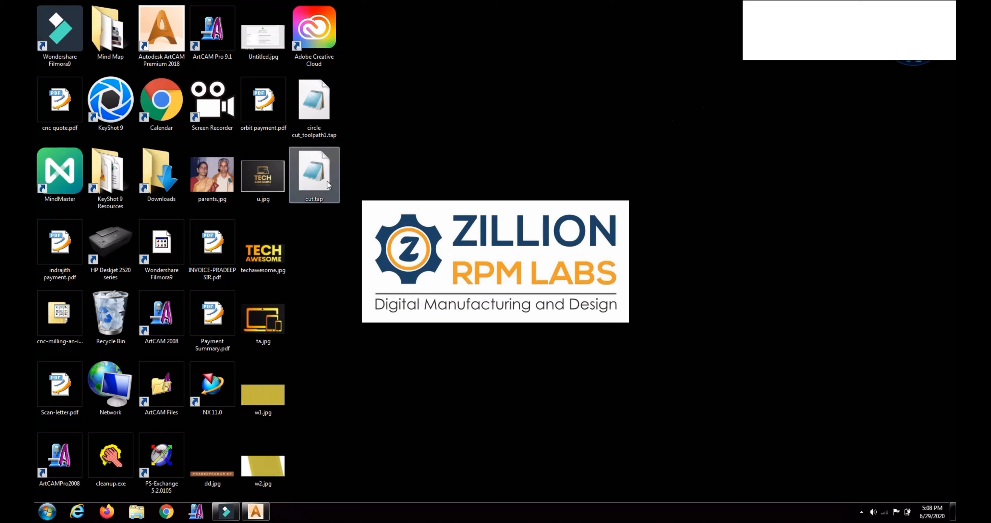
pyautogui.rightClick(322, 184)
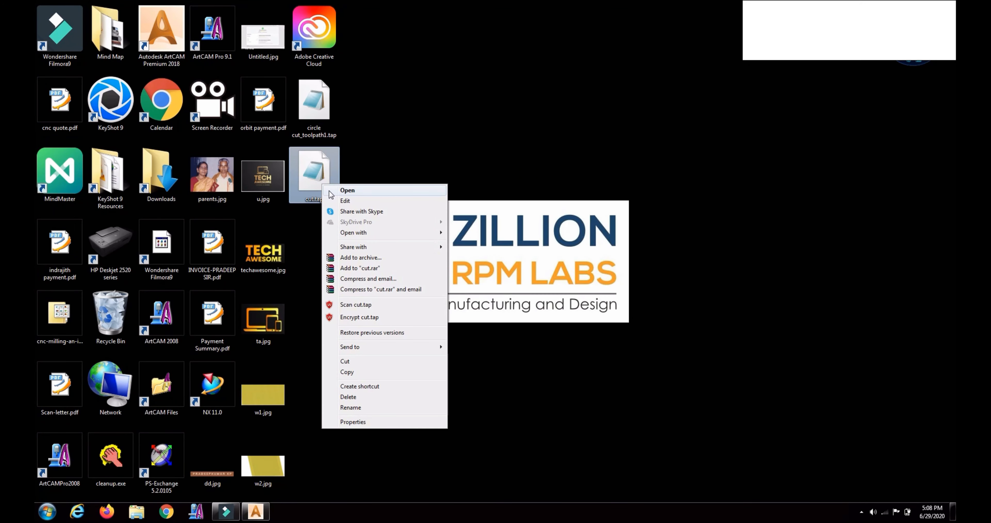
pyautogui.moveTo(381, 241)
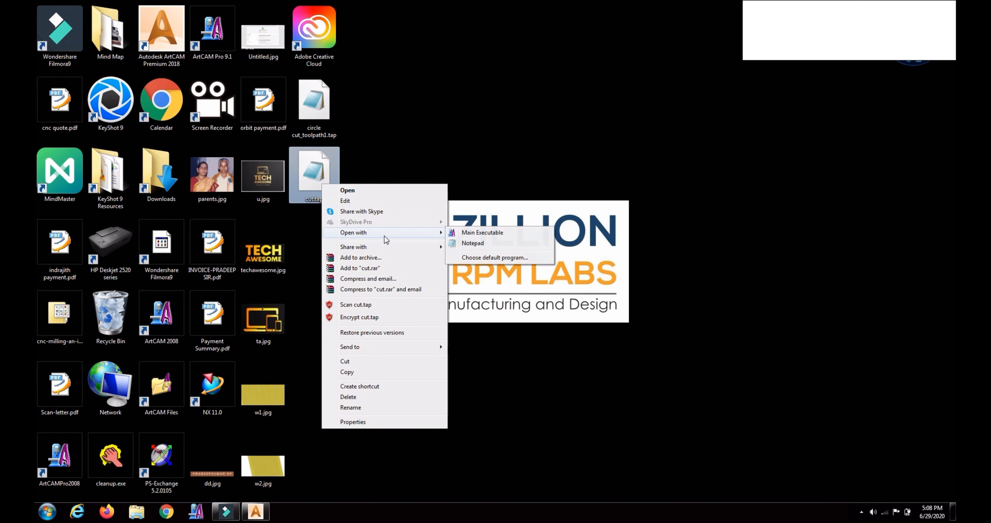
pyautogui.click(462, 244)
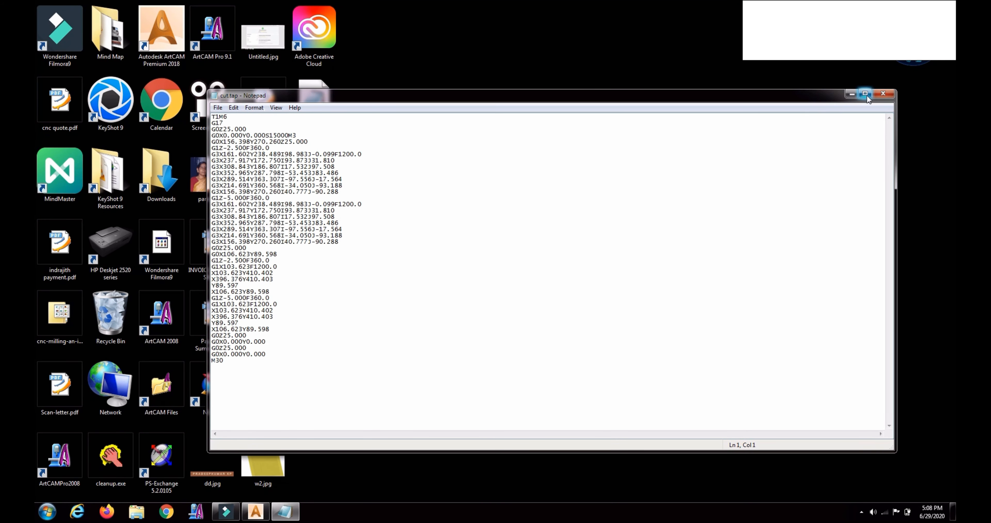
pyautogui.click(854, 96)
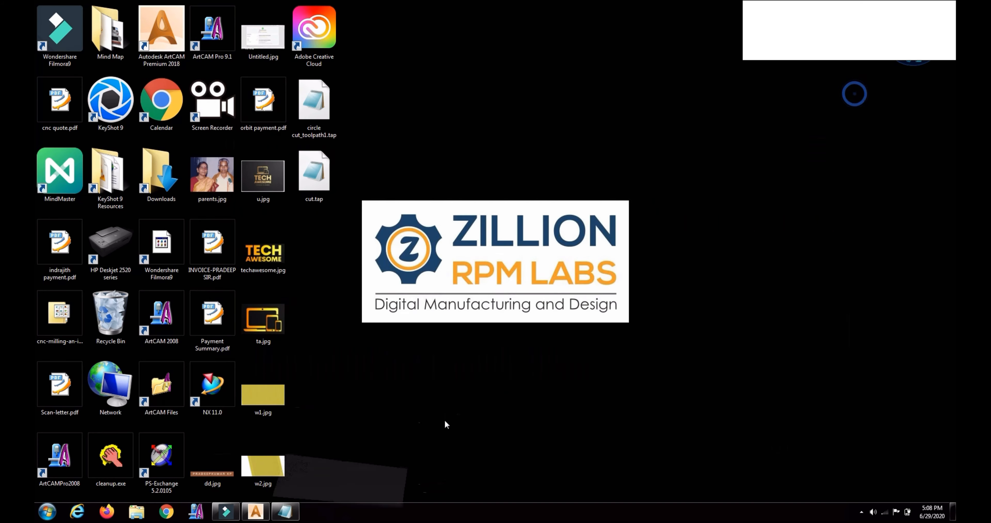
# - Back in ArtCAM, delete the simulation's waste material with Keep picked material, keeping the plate between circle and rectangle, and inspect it in 3D
pyautogui.click(256, 512)
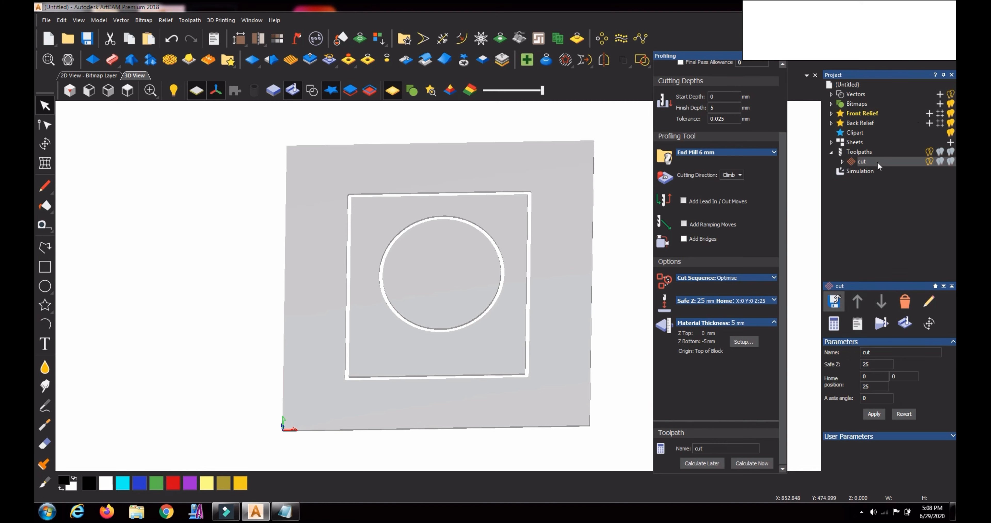
pyautogui.click(862, 172)
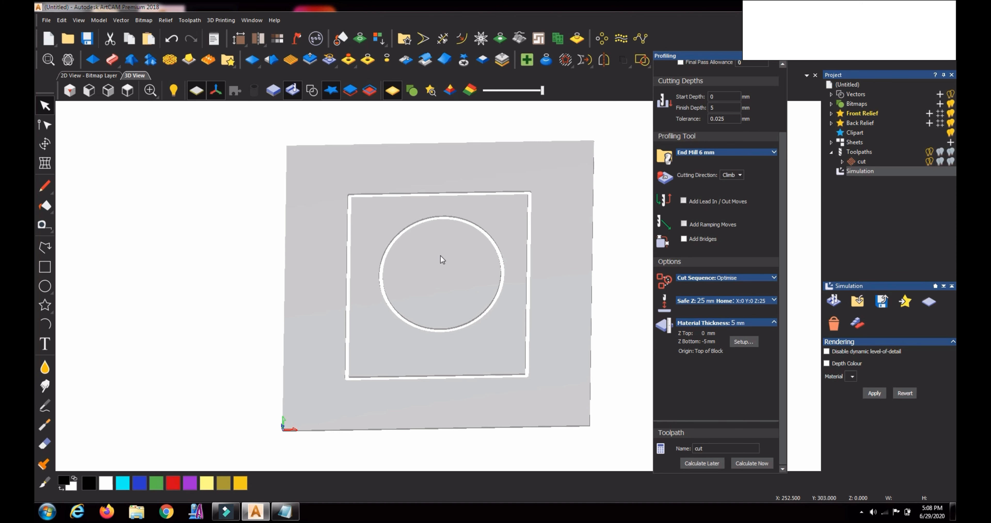
pyautogui.click(858, 327)
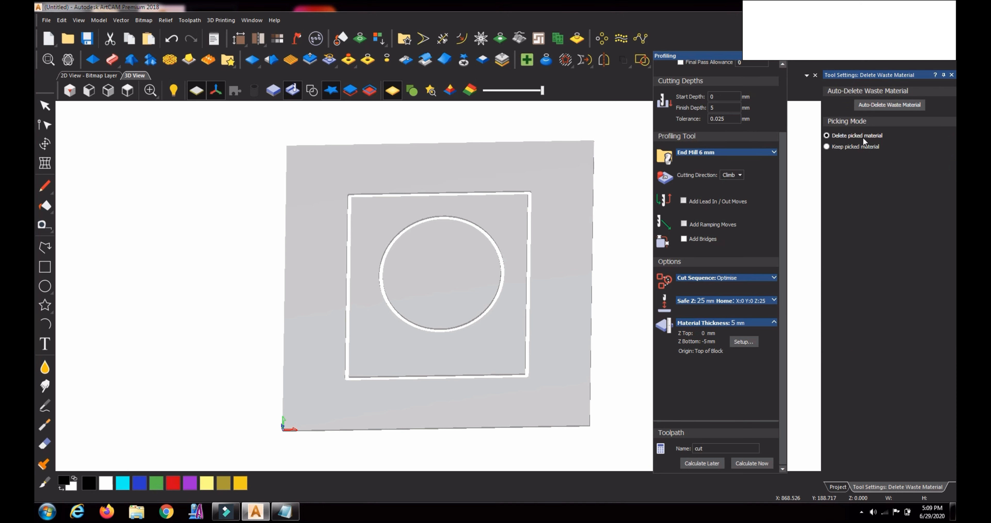
pyautogui.click(827, 147)
pyautogui.click(506, 226)
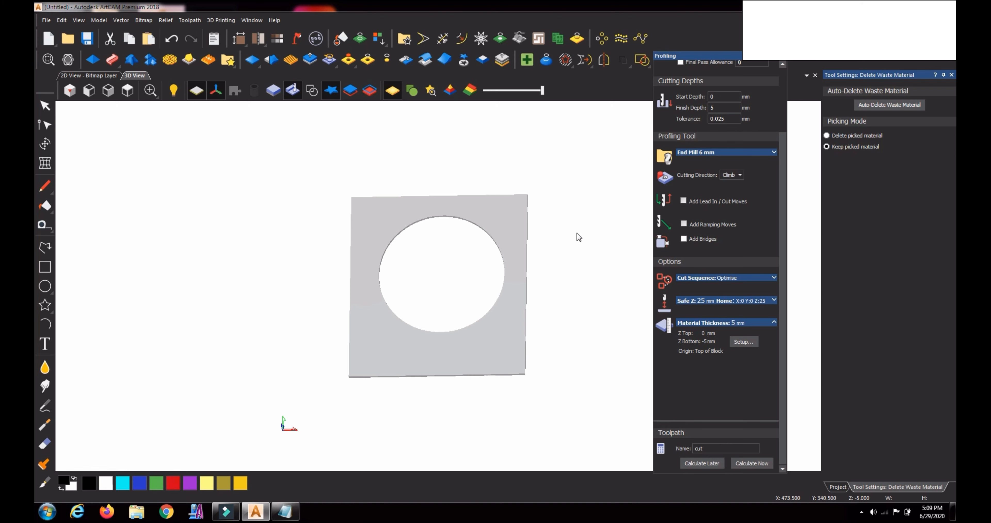
pyautogui.scroll(-1, 577, 233)
pyautogui.moveTo(532, 317); pyautogui.dragTo(568, 268)
pyautogui.scroll(3, 495, 324)
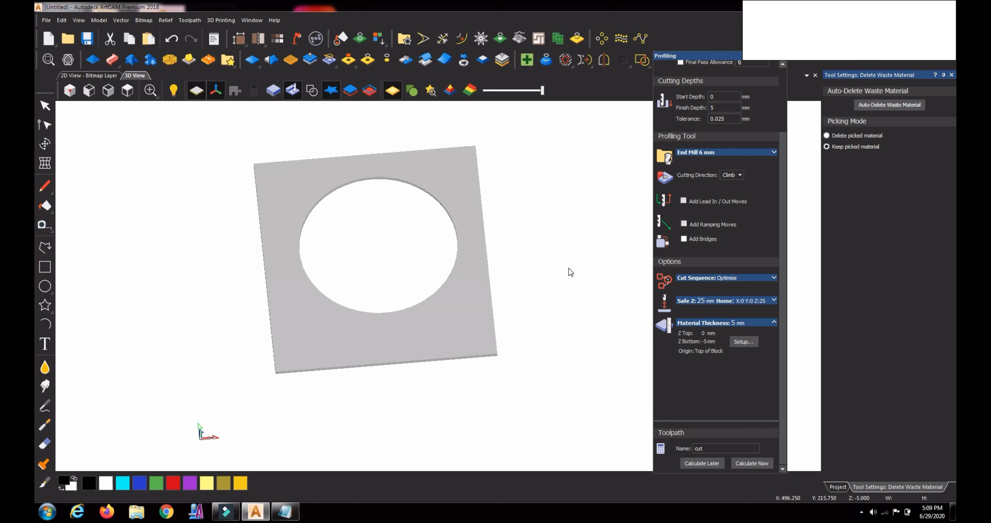